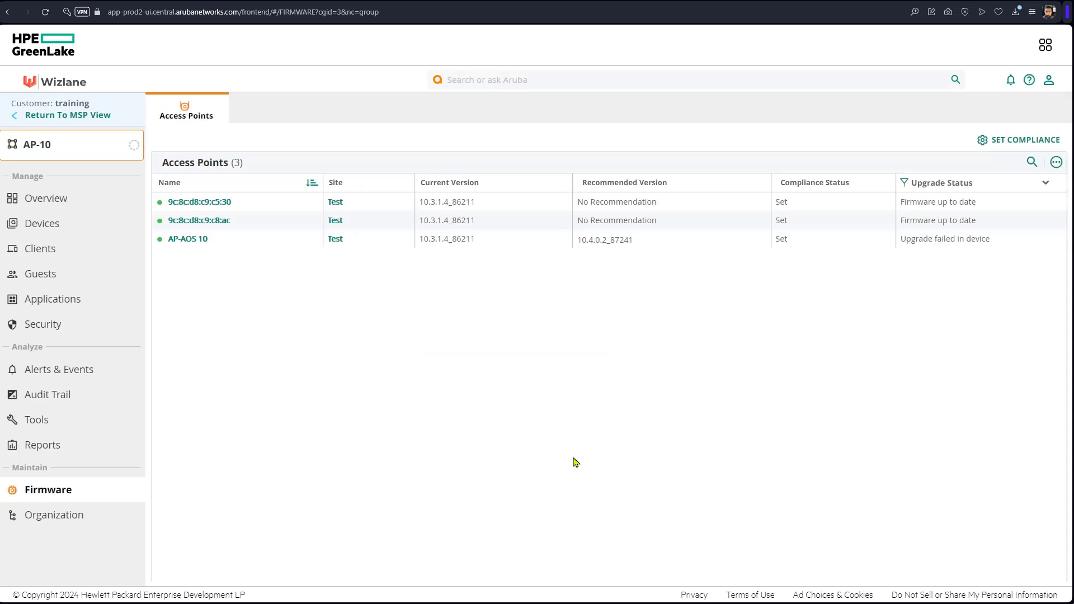
Step: Enable firmware compliance for group AP-10 at version 10.4.0.2_87241 and save it
{"action": "left_click", "coordinate": [1023, 140]}
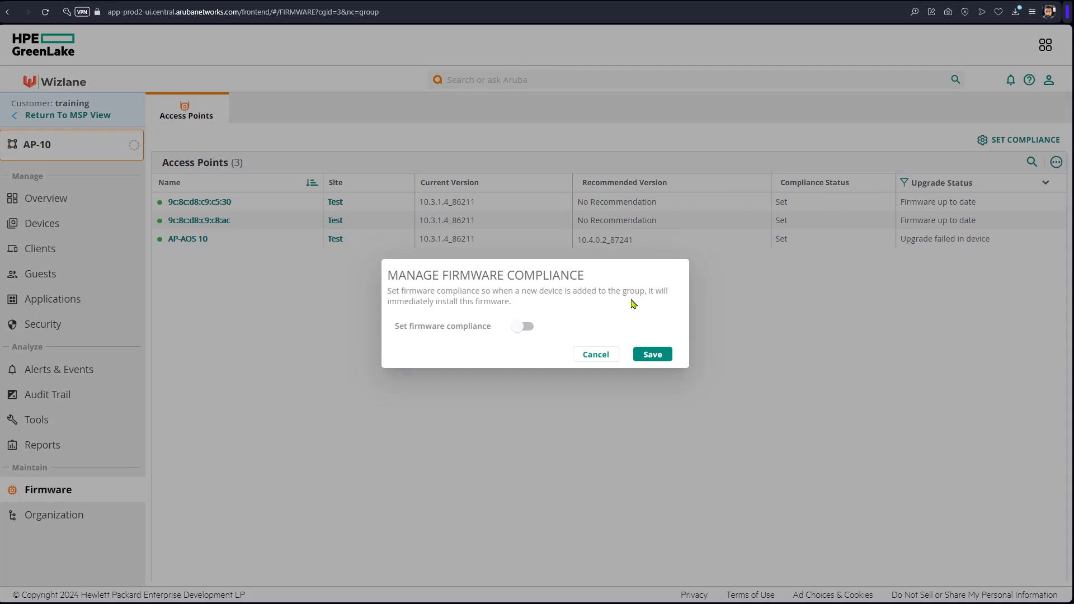
{"action": "left_click", "coordinate": [522, 326]}
{"action": "left_click", "coordinate": [518, 236]}
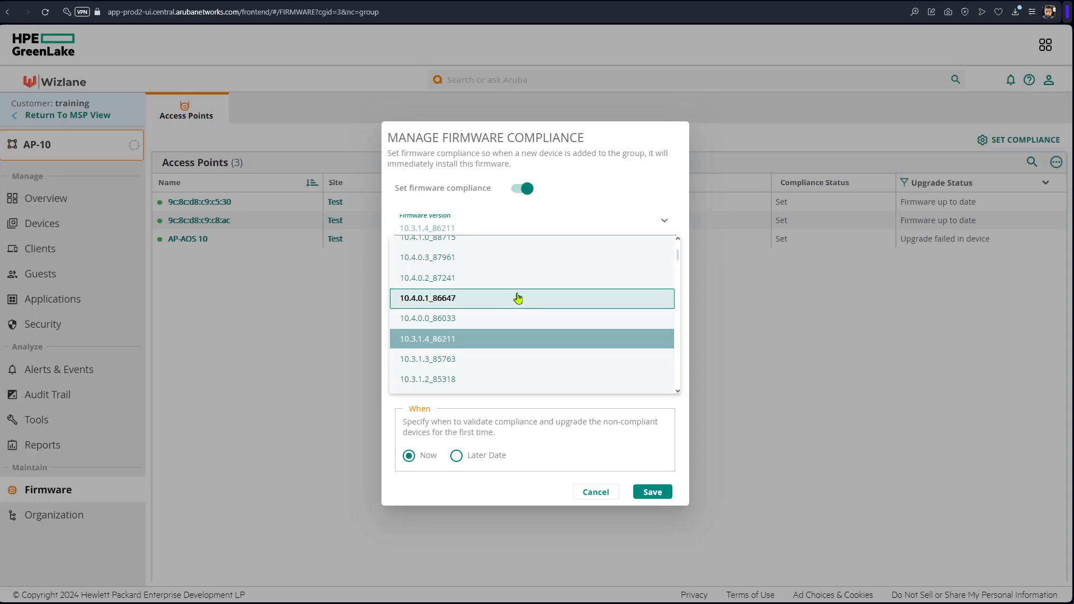
{"action": "left_click", "coordinate": [467, 279]}
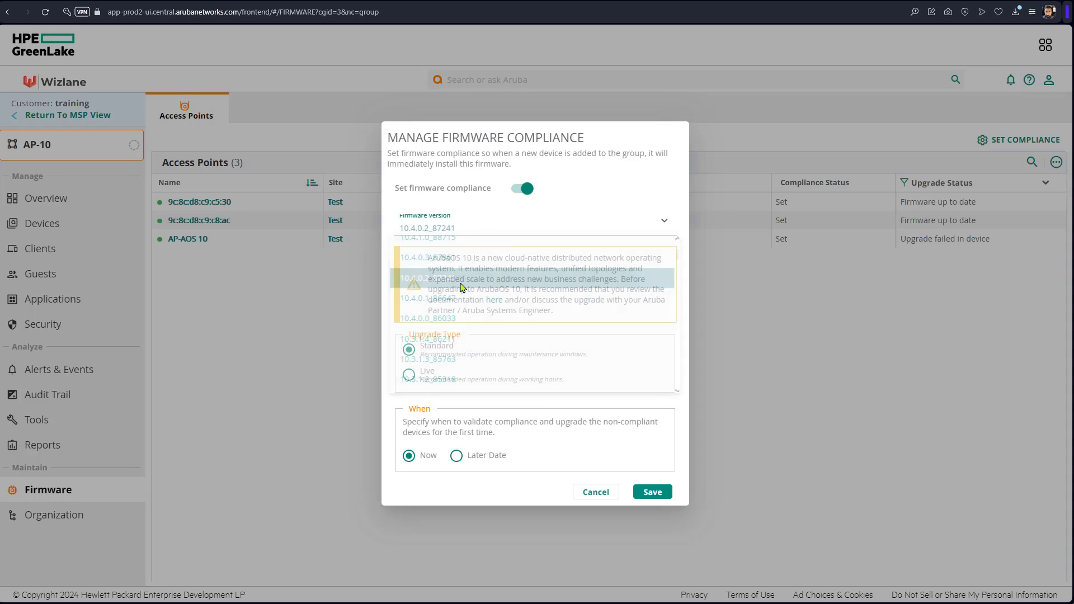
{"action": "left_click", "coordinate": [659, 495]}
{"action": "left_click", "coordinate": [654, 339]}
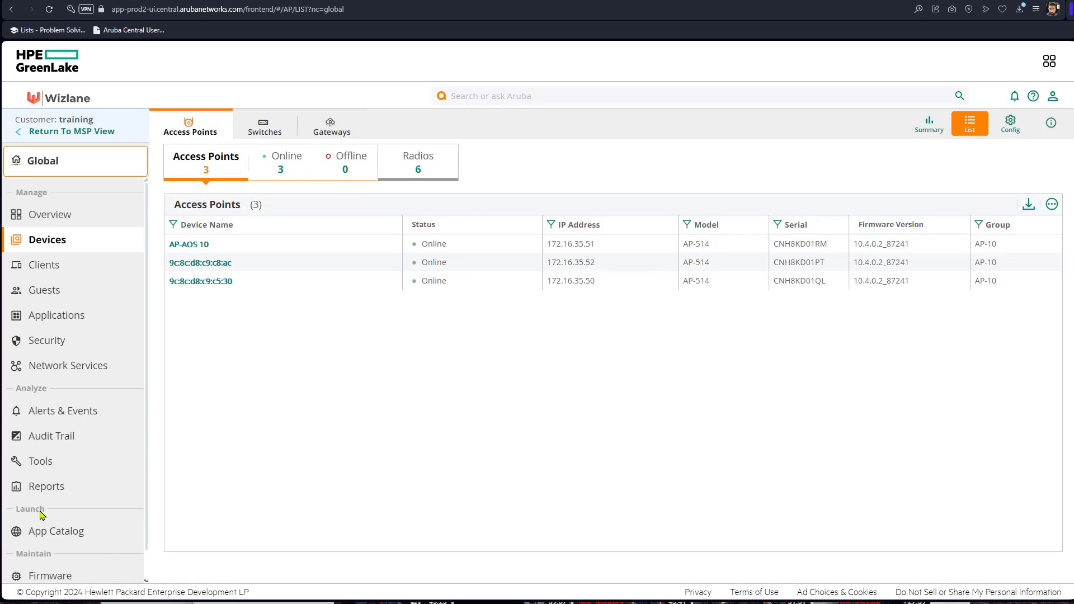
Step: Scroll the global Access Points list to confirm all three APs run 10.4.0.2_87241
{"action": "scroll", "coordinate": [40, 515], "scroll_direction": "down", "scroll_amount": 1}
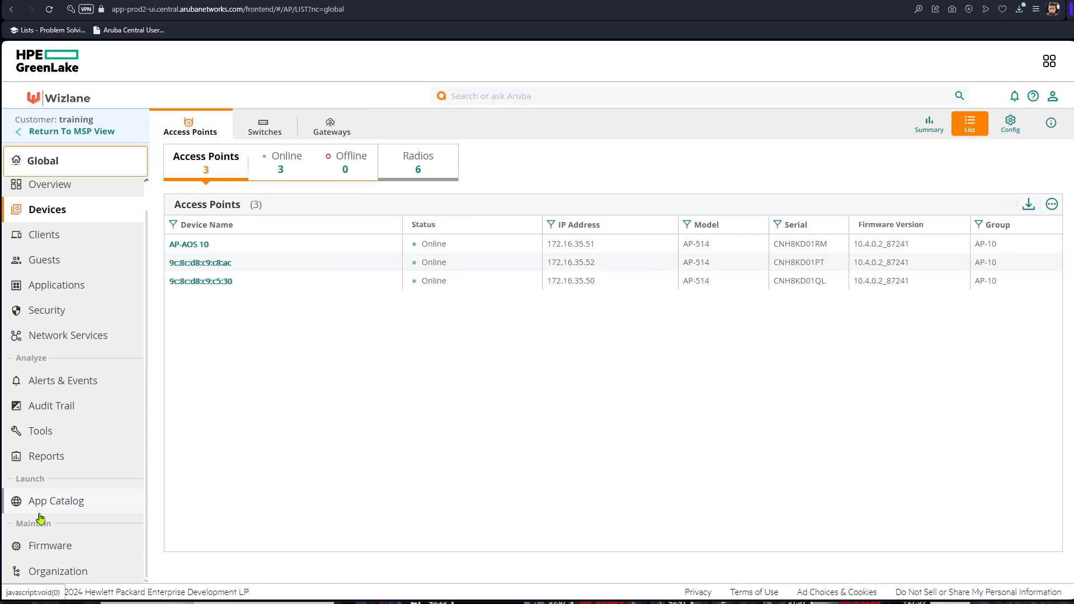
Step: On the global Firmware page, toggle compliance on and tick the AP-10, AP-8 and default groups
{"action": "left_click", "coordinate": [61, 548]}
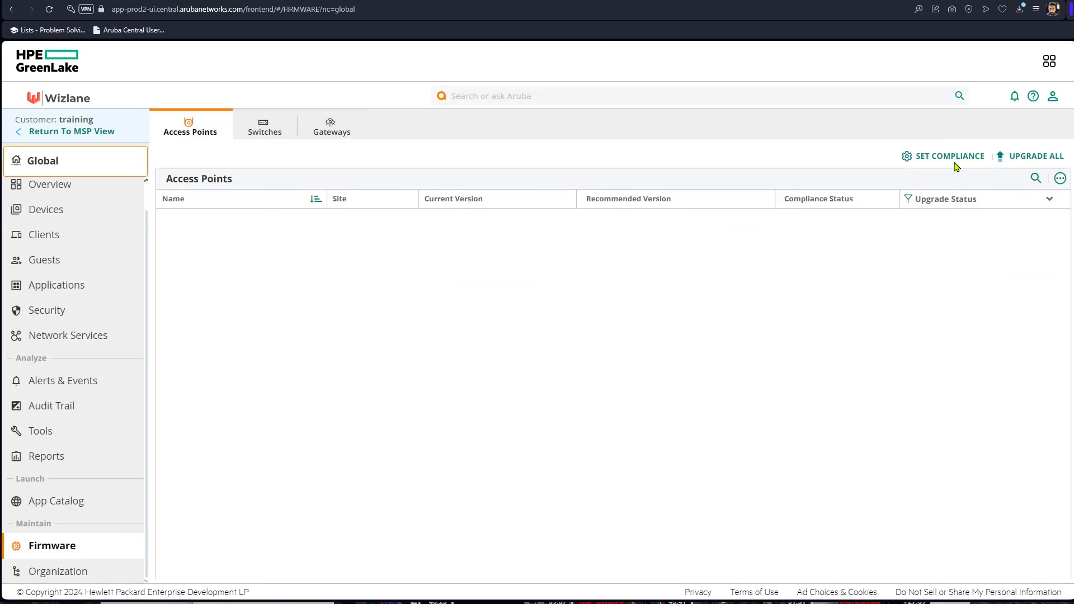
{"action": "left_click", "coordinate": [953, 158]}
{"action": "left_click", "coordinate": [526, 332]}
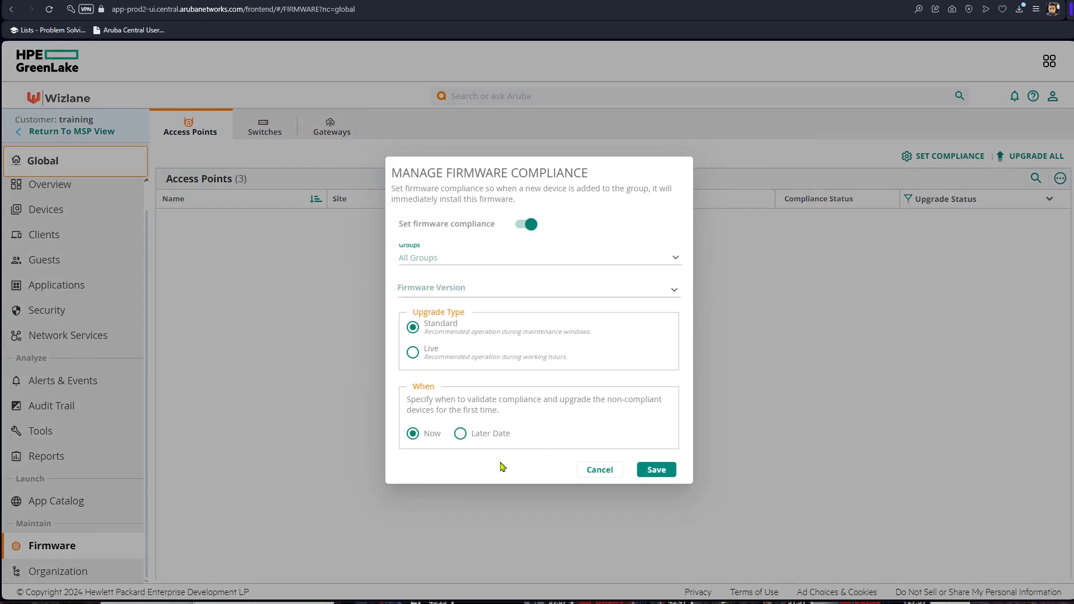
{"action": "left_click", "coordinate": [481, 259]}
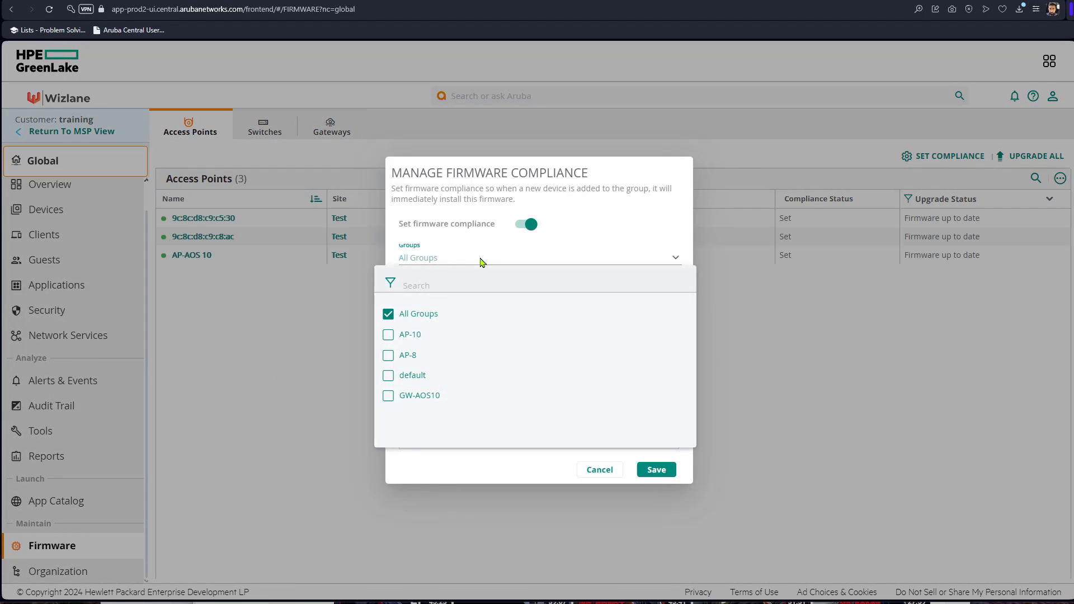
{"action": "left_click", "coordinate": [388, 335]}
{"action": "left_click", "coordinate": [388, 356]}
{"action": "left_click", "coordinate": [388, 375]}
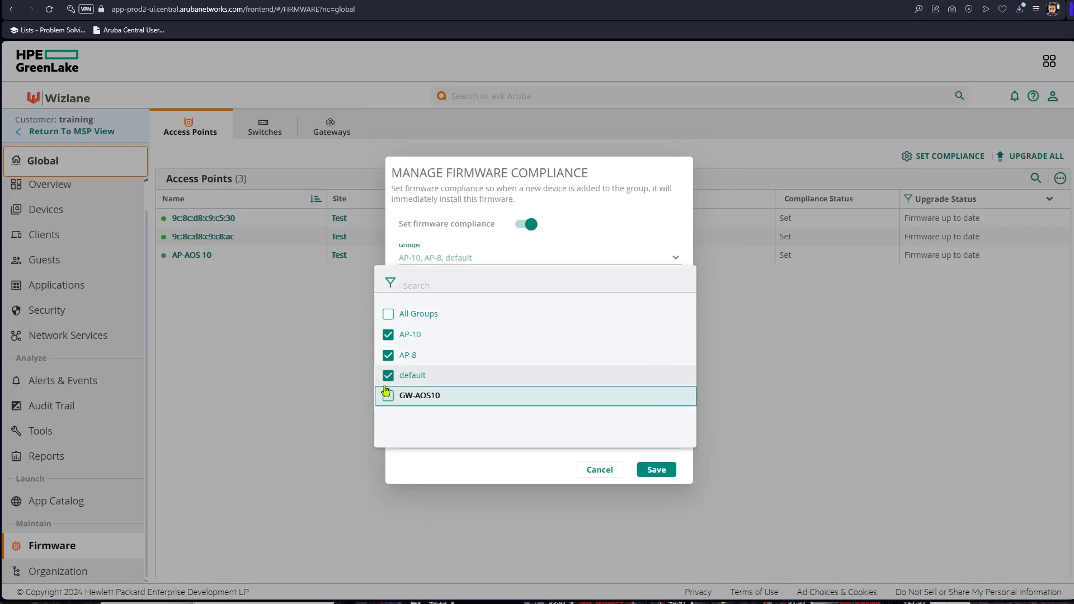
{"action": "left_click", "coordinate": [537, 473]}
{"action": "left_click", "coordinate": [599, 470]}
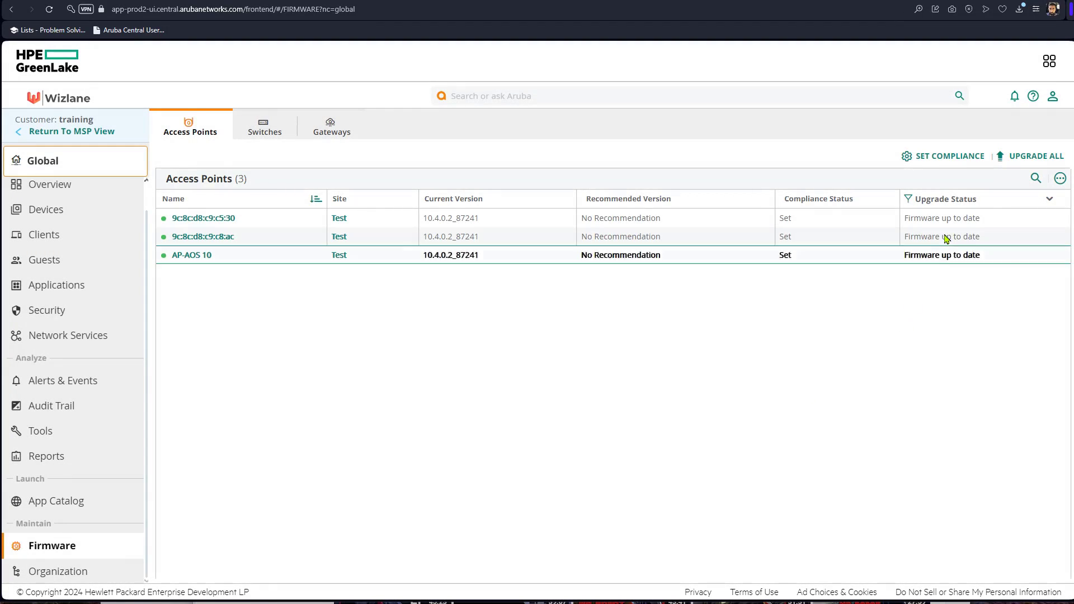
{"action": "left_click", "coordinate": [1030, 158]}
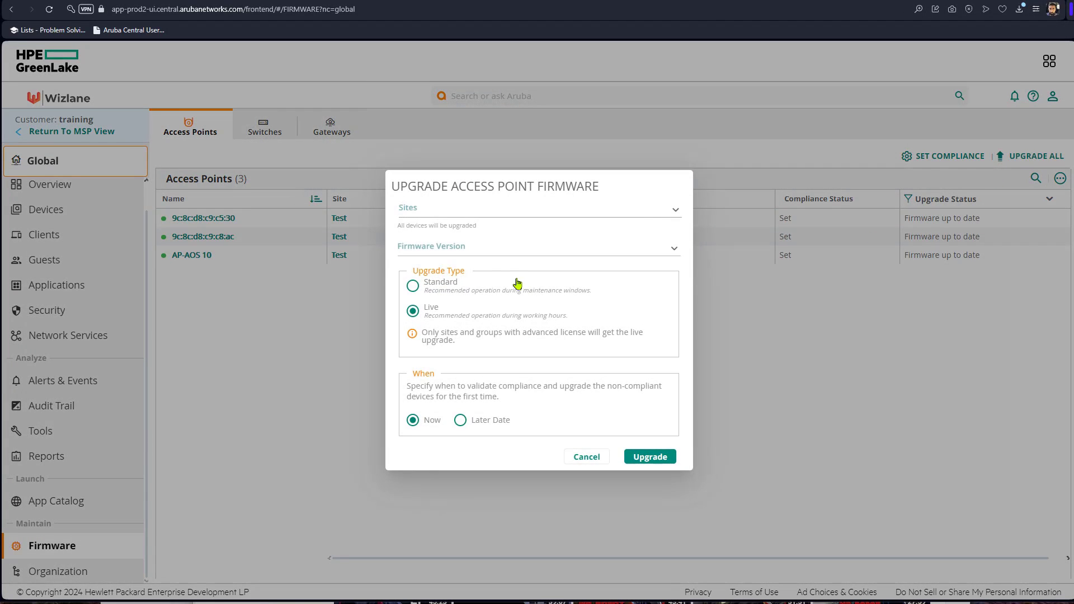
{"action": "left_click", "coordinate": [448, 217]}
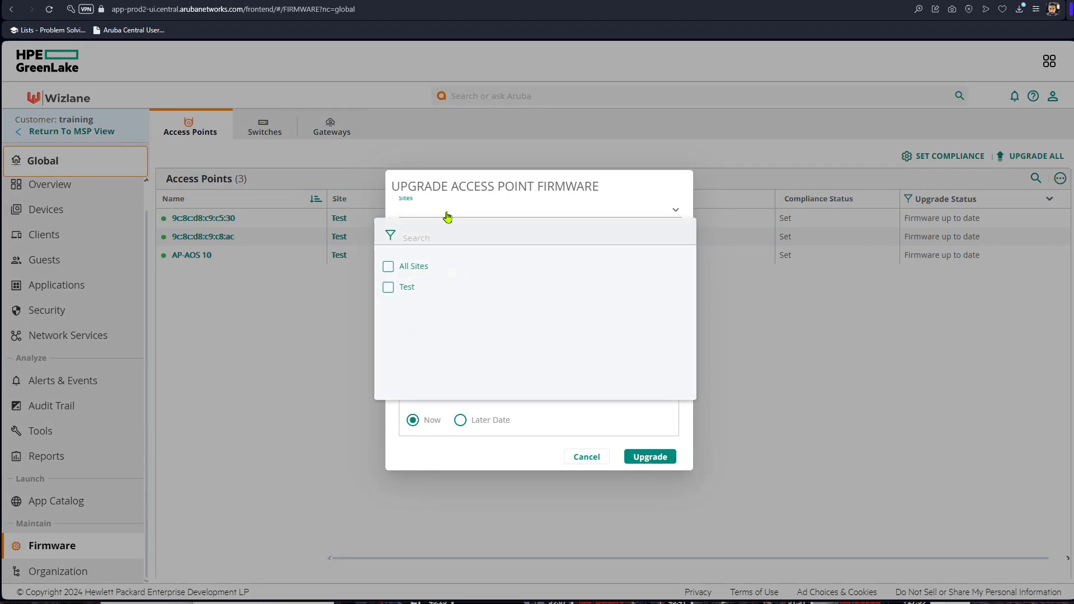
{"action": "left_click", "coordinate": [389, 287]}
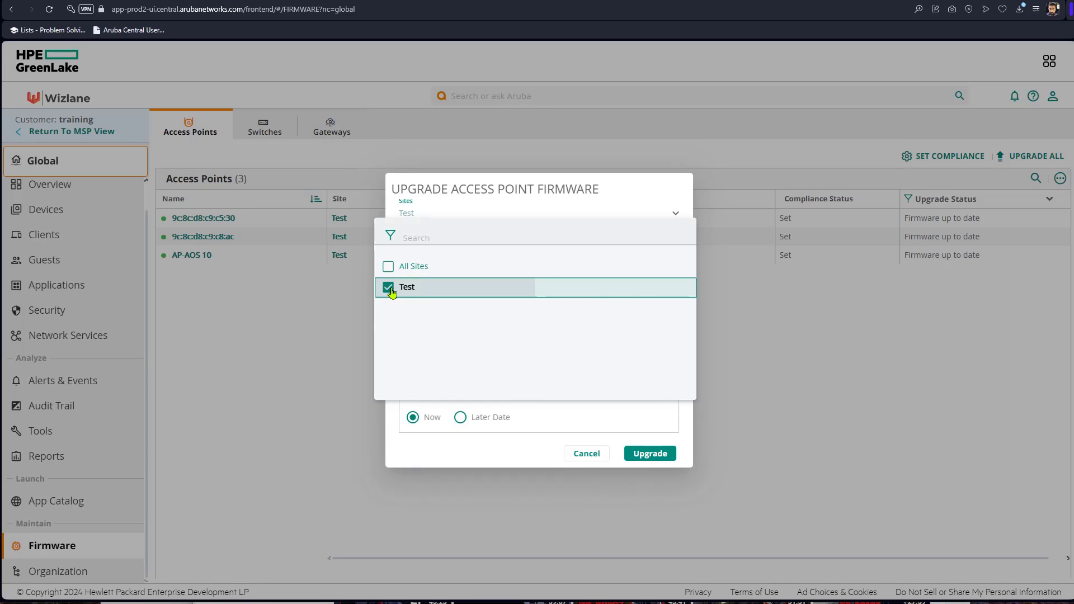
{"action": "left_click", "coordinate": [581, 456]}
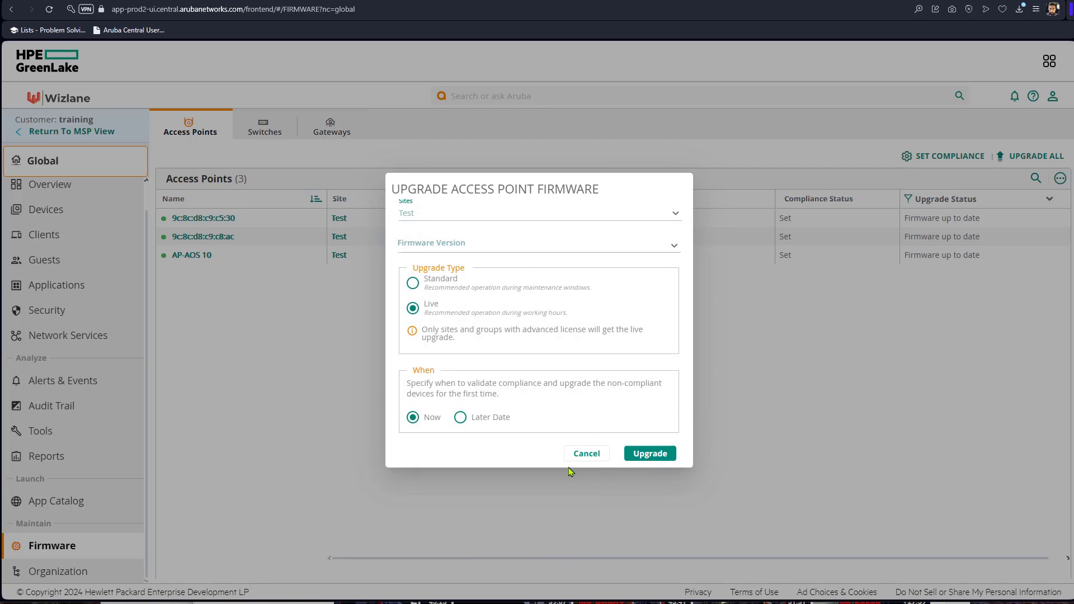
{"action": "left_click", "coordinate": [581, 455]}
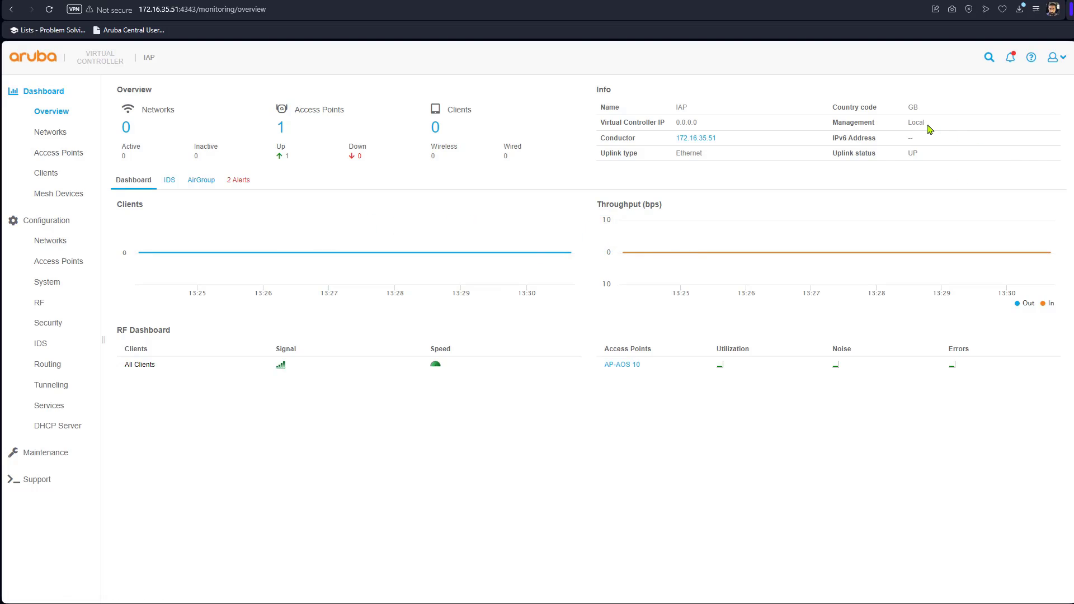
Step: Clear the stray text selection and expand the Maintenance section in the Virtual Controller sidebar
{"action": "left_click_drag", "start_coordinate": [921, 124], "coordinate": [911, 124]}
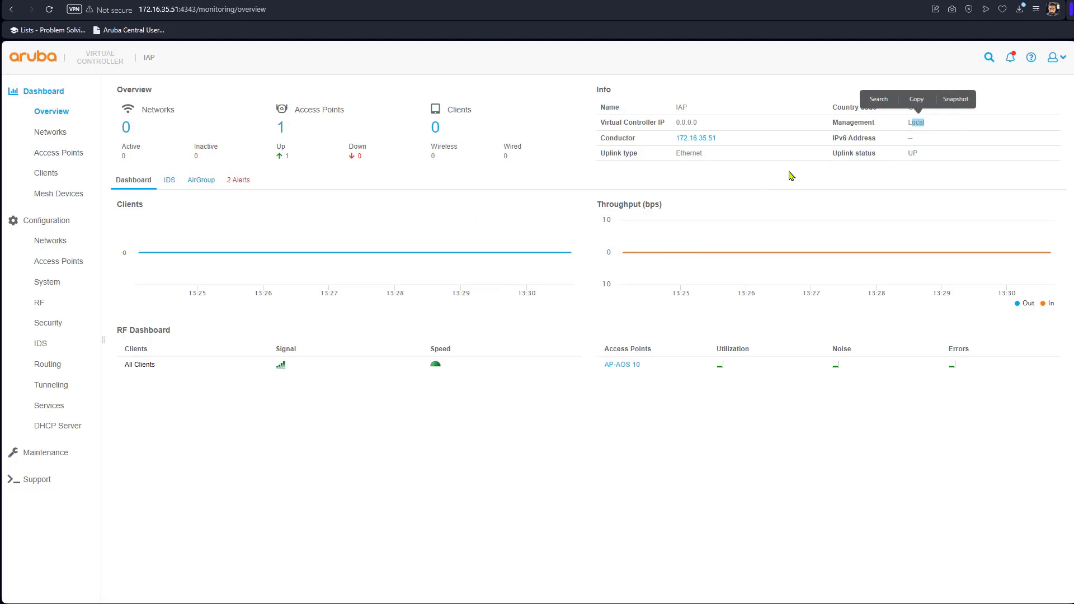
{"action": "left_click", "coordinate": [237, 475]}
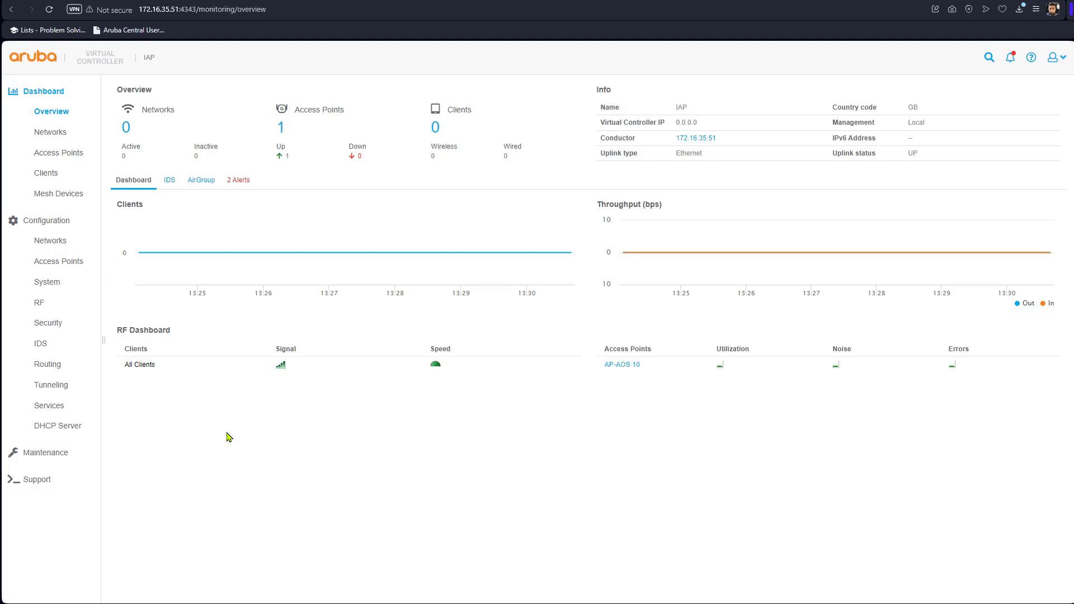
{"action": "left_click", "coordinate": [63, 455]}
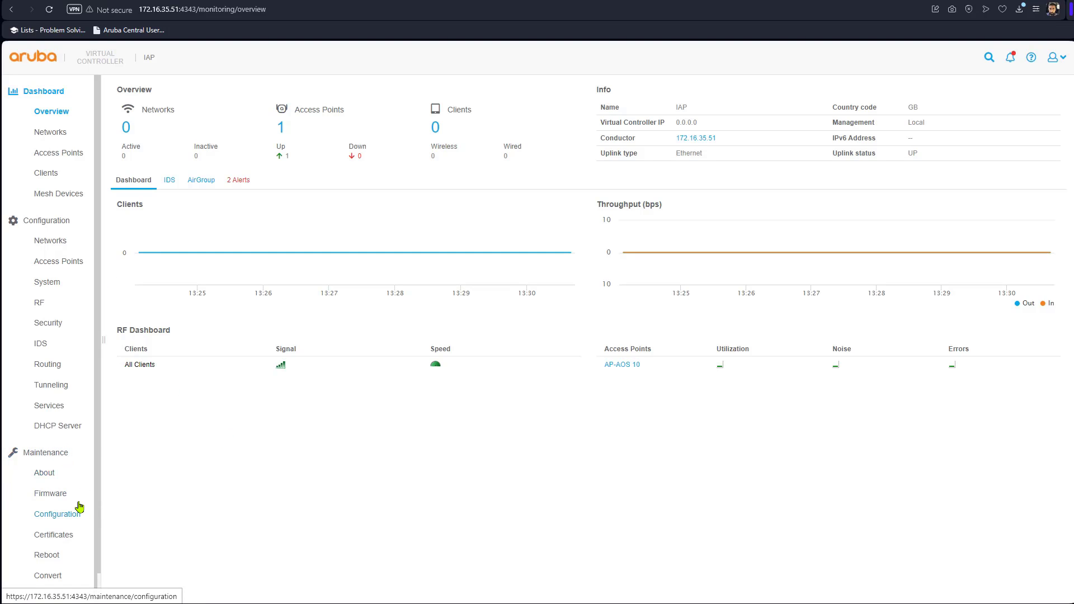
{"action": "scroll", "coordinate": [79, 509], "scroll_direction": "down", "scroll_amount": 1}
Step: Upgrade the APs via Image URL to the newly found 8.12.0.0_89362 and confirm the reboot
{"action": "left_click", "coordinate": [58, 477]}
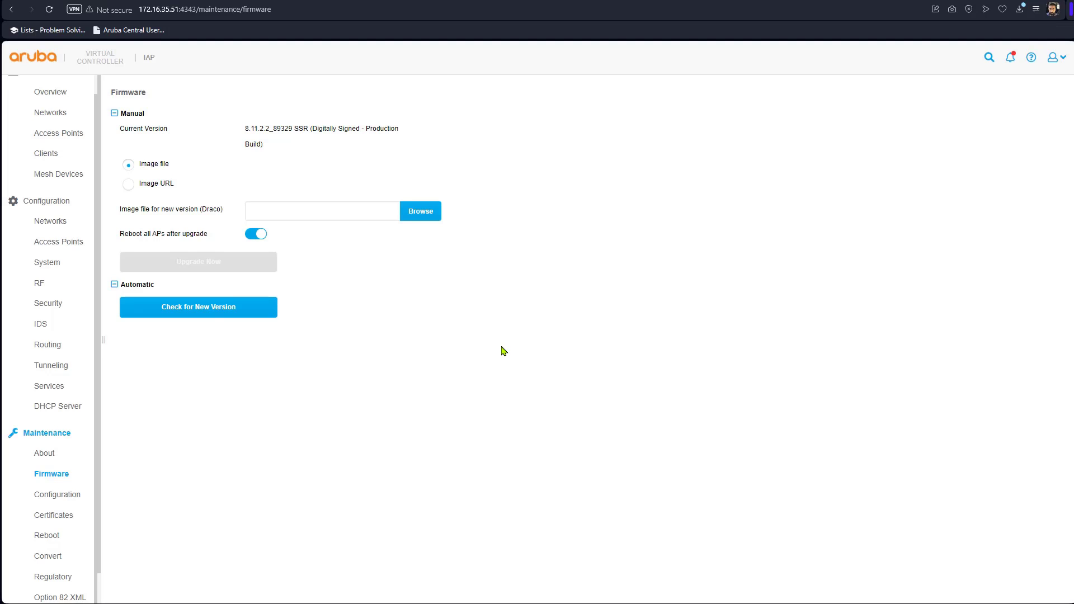
{"action": "left_click", "coordinate": [152, 188]}
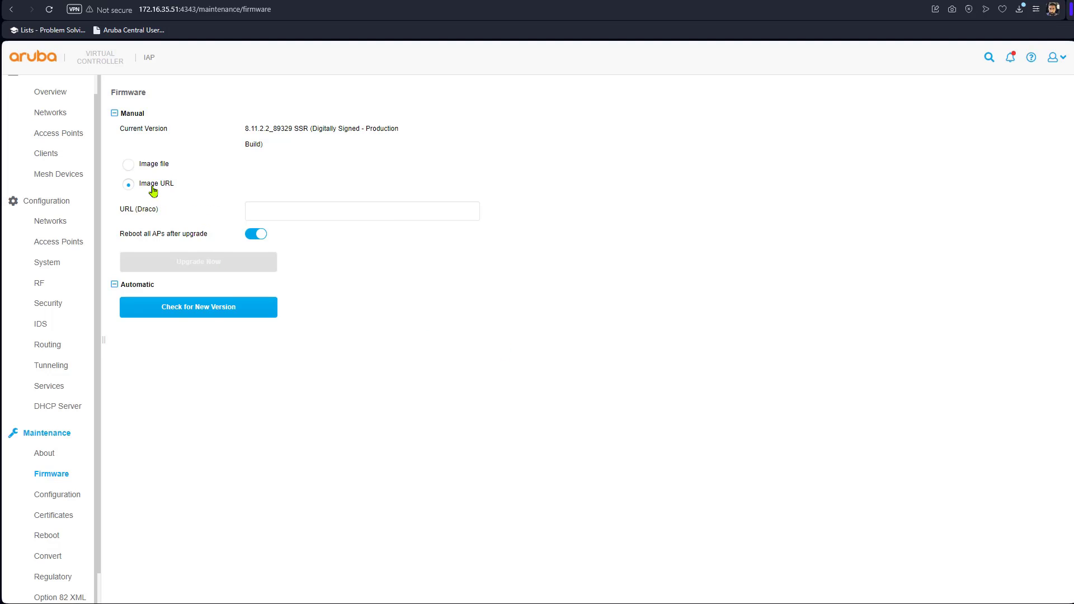
{"action": "left_click", "coordinate": [214, 318]}
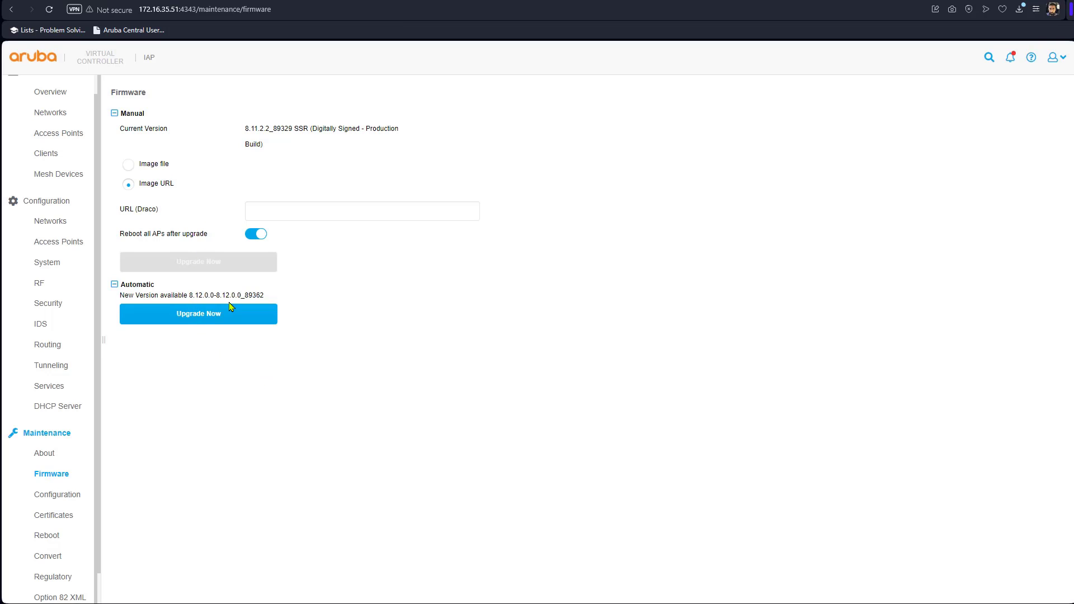
{"action": "left_click", "coordinate": [213, 316]}
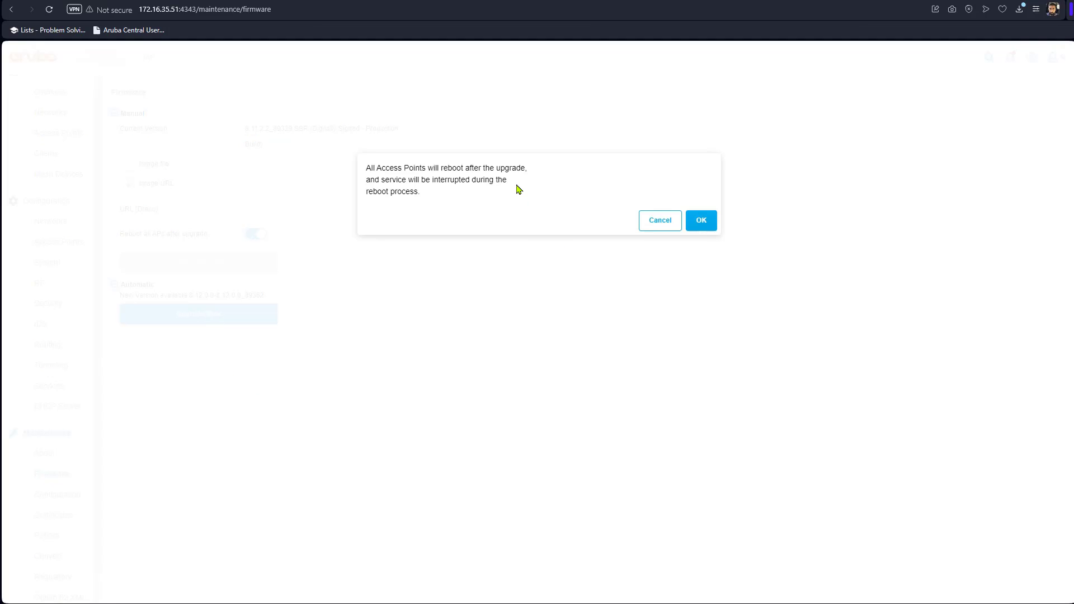
{"action": "left_click", "coordinate": [700, 225]}
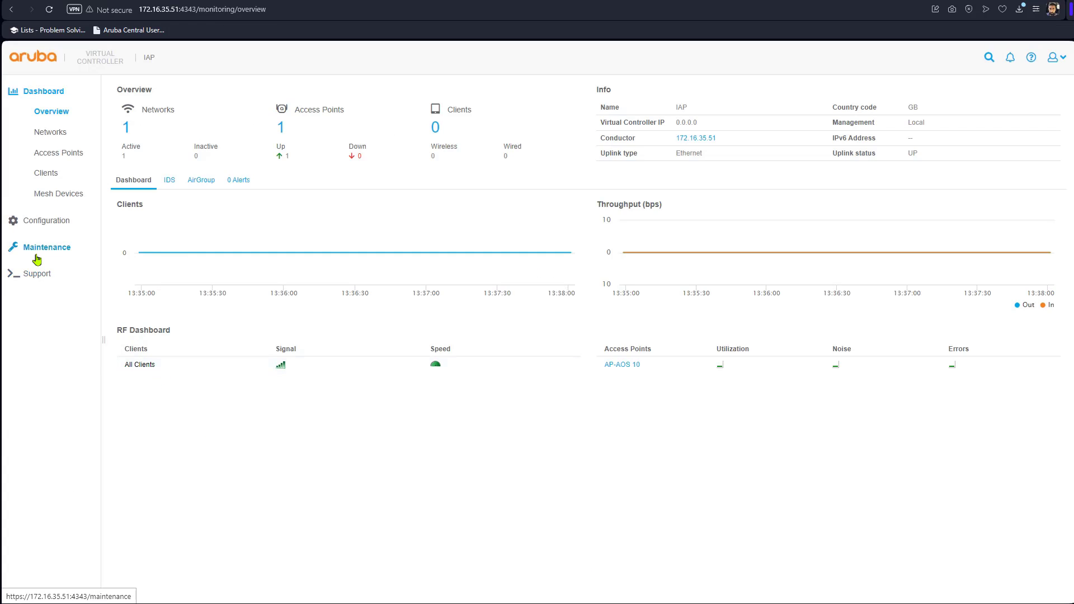
Step: Reopen Maintenance > Firmware and highlight the new current version 8.12.0.0_89362
{"action": "left_click", "coordinate": [36, 256]}
{"action": "left_click", "coordinate": [51, 288]}
{"action": "left_click_drag", "start_coordinate": [246, 132], "coordinate": [402, 134]}
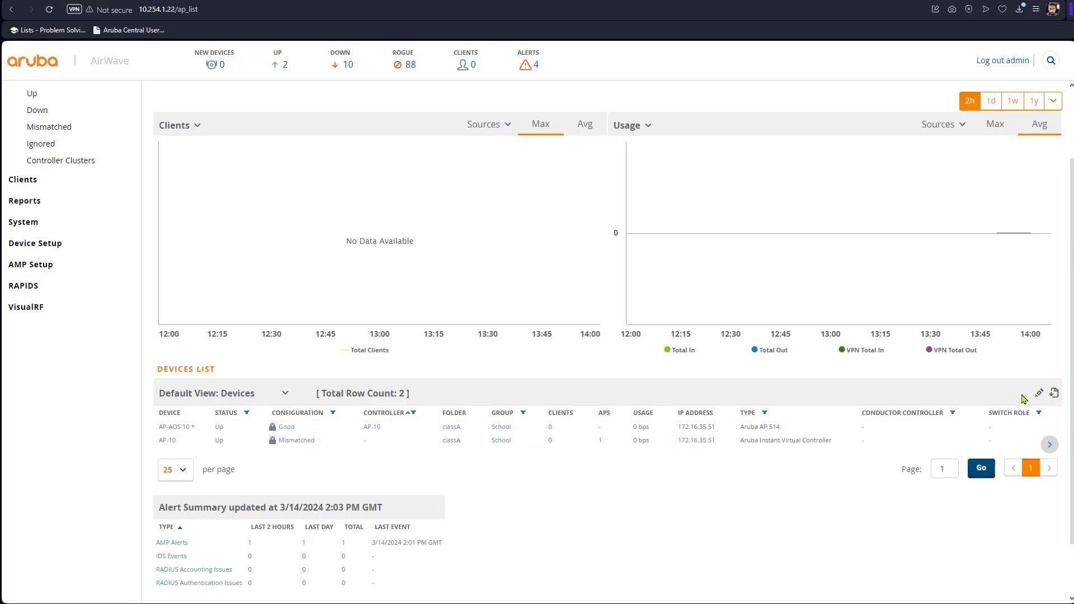
Step: Select AP-10 in the AirWave devices list and choose Upgrade firmware for selected devices
{"action": "left_click", "coordinate": [1040, 394]}
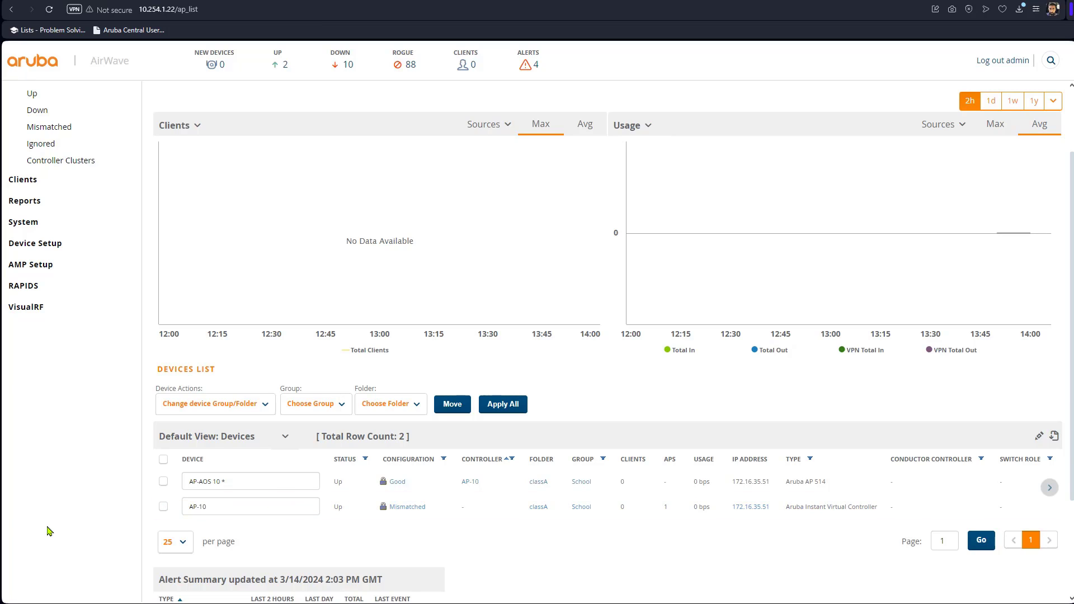
{"action": "left_click", "coordinate": [163, 508]}
{"action": "left_click", "coordinate": [254, 408]}
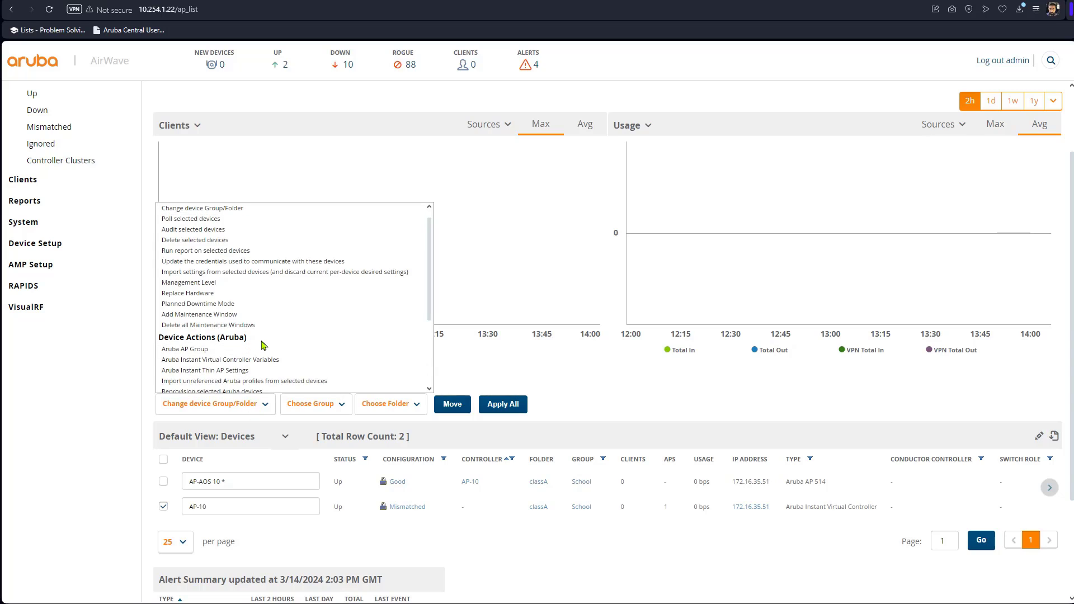
{"action": "scroll", "coordinate": [260, 342], "scroll_direction": "down", "scroll_amount": 3}
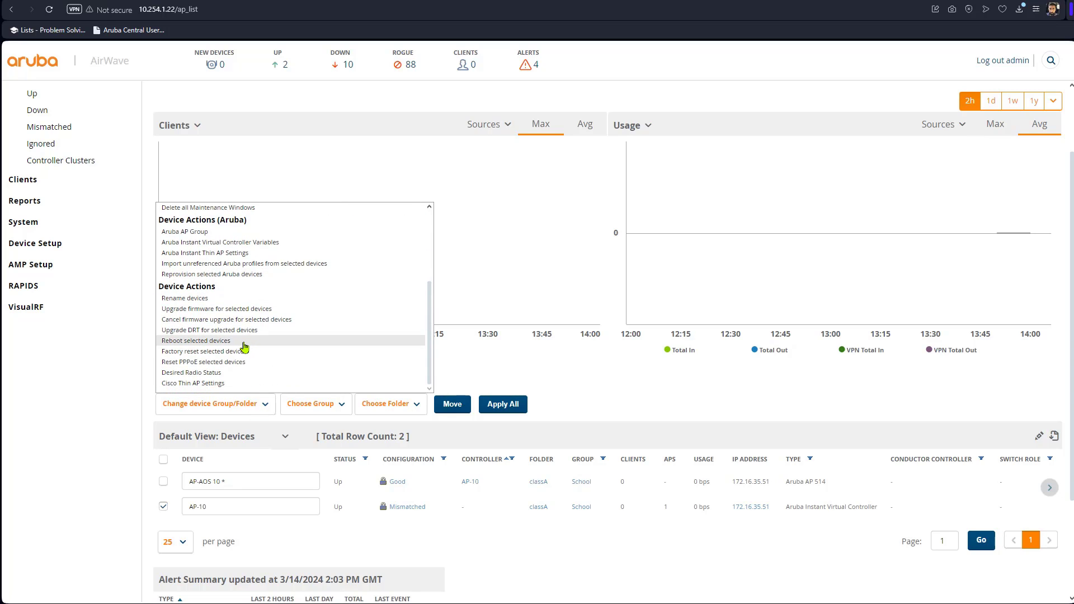
{"action": "left_click", "coordinate": [259, 309]}
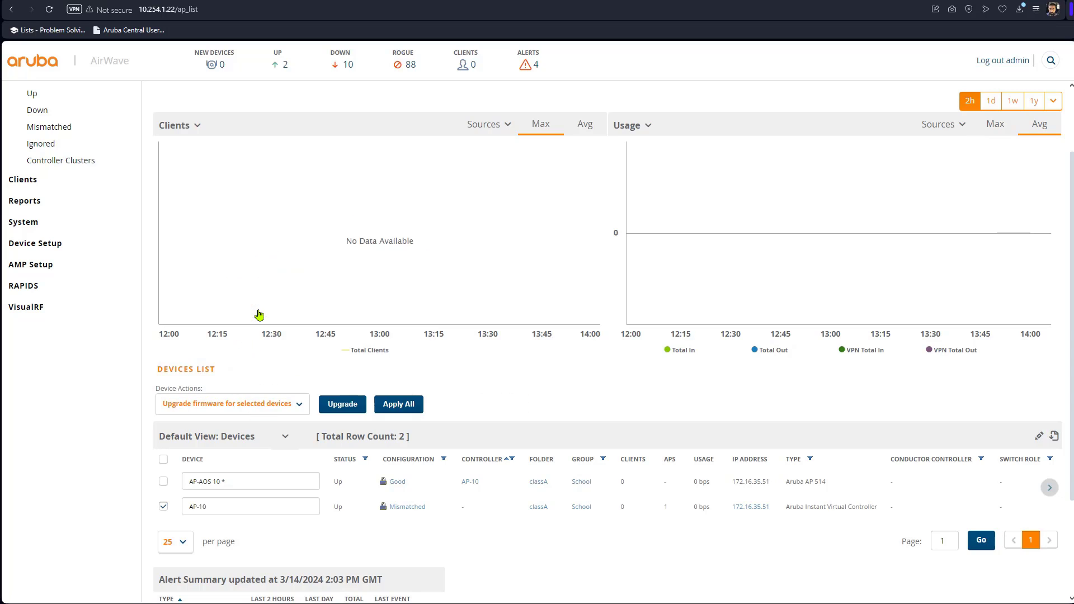
{"action": "scroll", "coordinate": [546, 556], "scroll_direction": "down", "scroll_amount": 2}
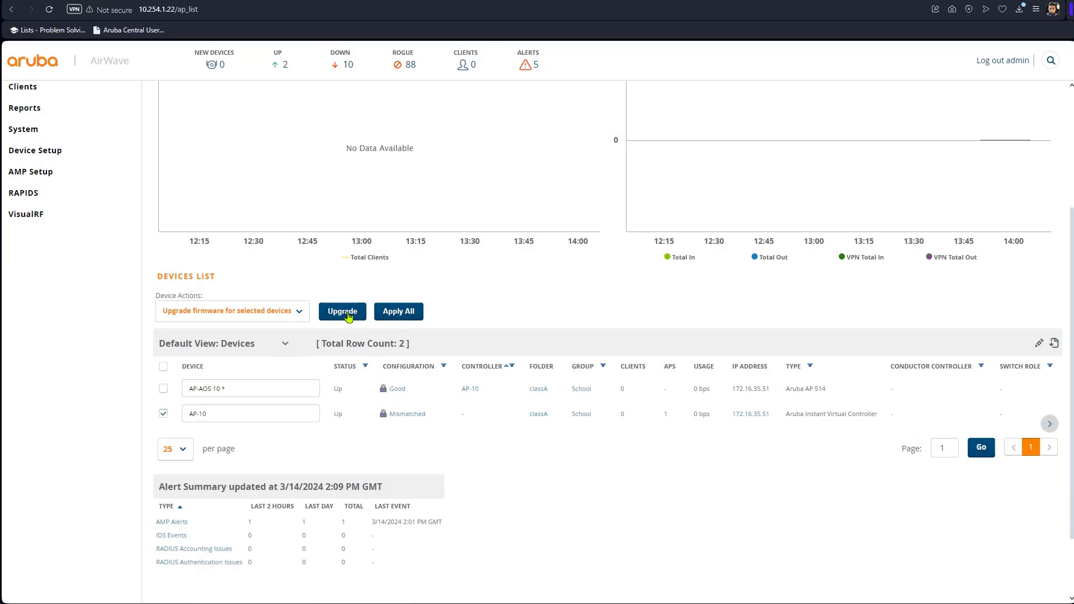